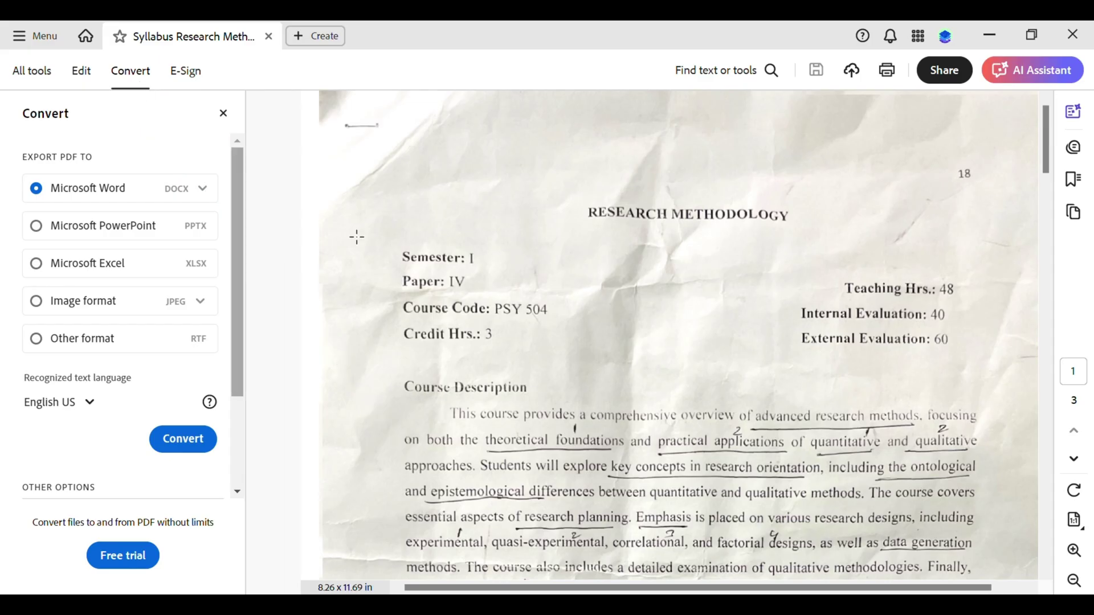
Step: Choose Microsoft Word (DOCX) as the export format in the Convert panel
left_click(35, 188)
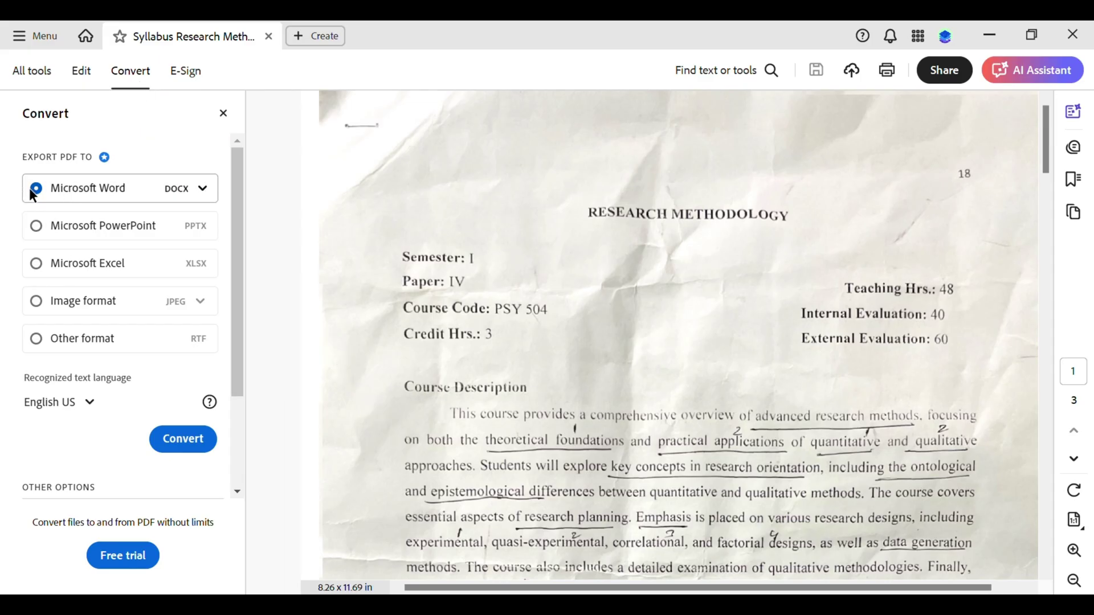